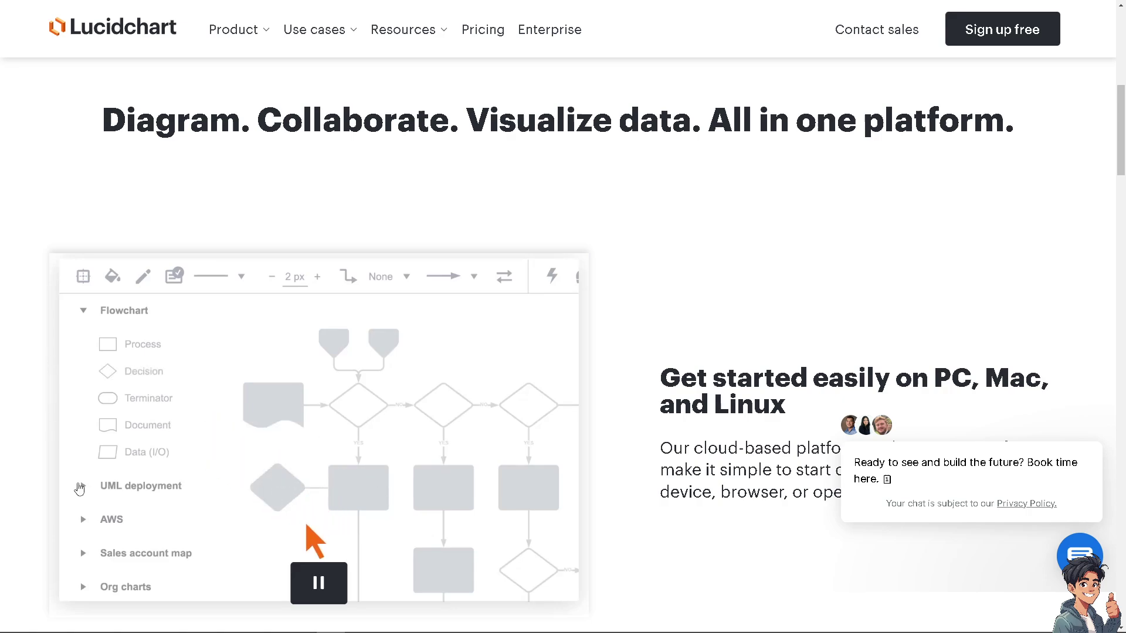
- Pause and restart the homepage demo animation, then return to the top of the homepage
{"action": "left_click", "coordinate": [307, 593]}
{"action": "left_click", "coordinate": [308, 593]}
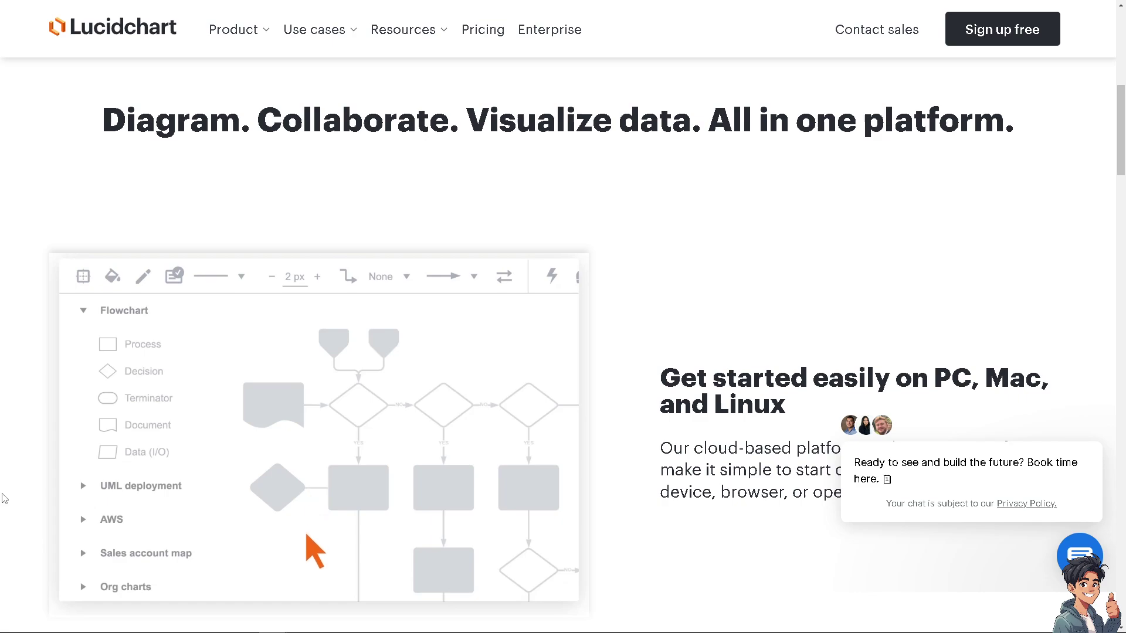
{"action": "scroll", "coordinate": [563, 317], "scroll_direction": "up", "scroll_amount": 10}
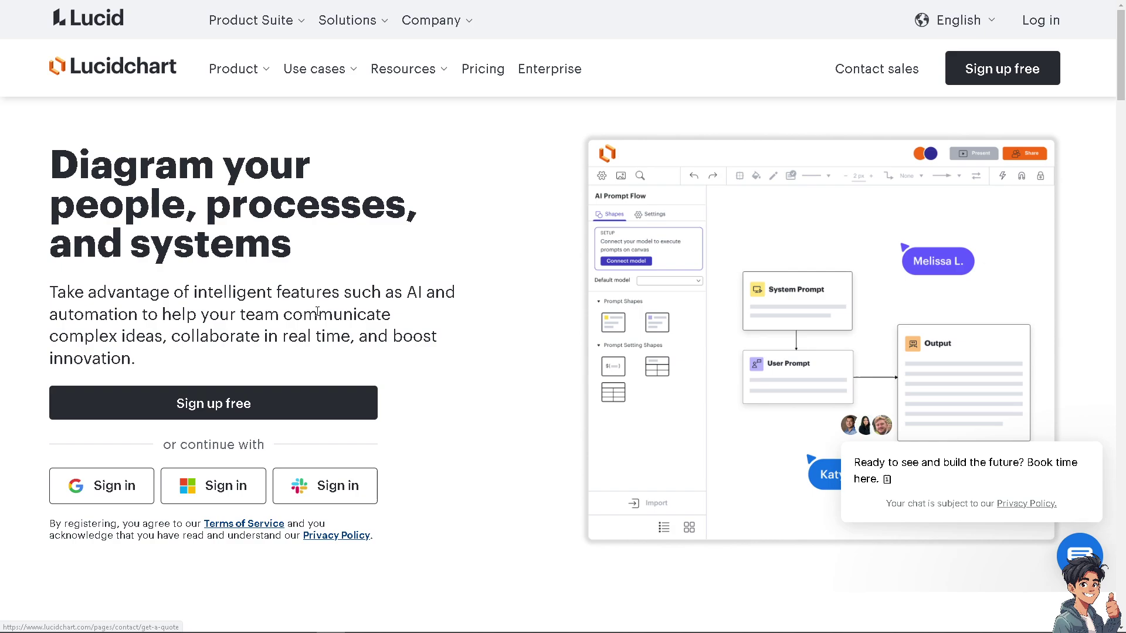
- Start the free sign-up and view the bundle pricing plans
{"action": "left_click", "coordinate": [257, 407]}
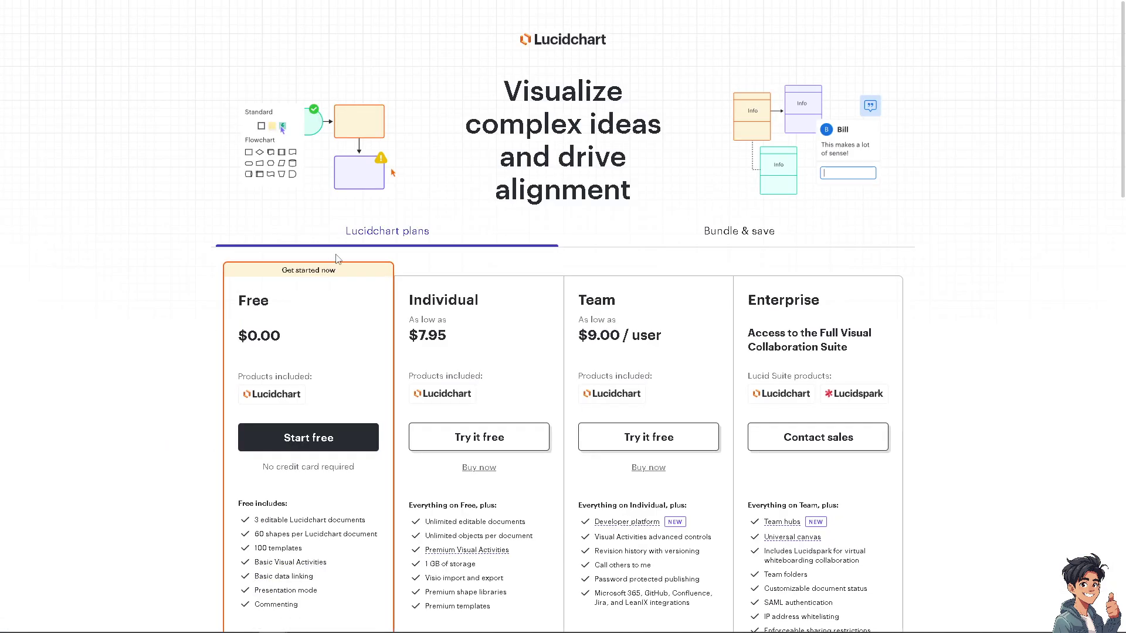
{"action": "left_click", "coordinate": [743, 234]}
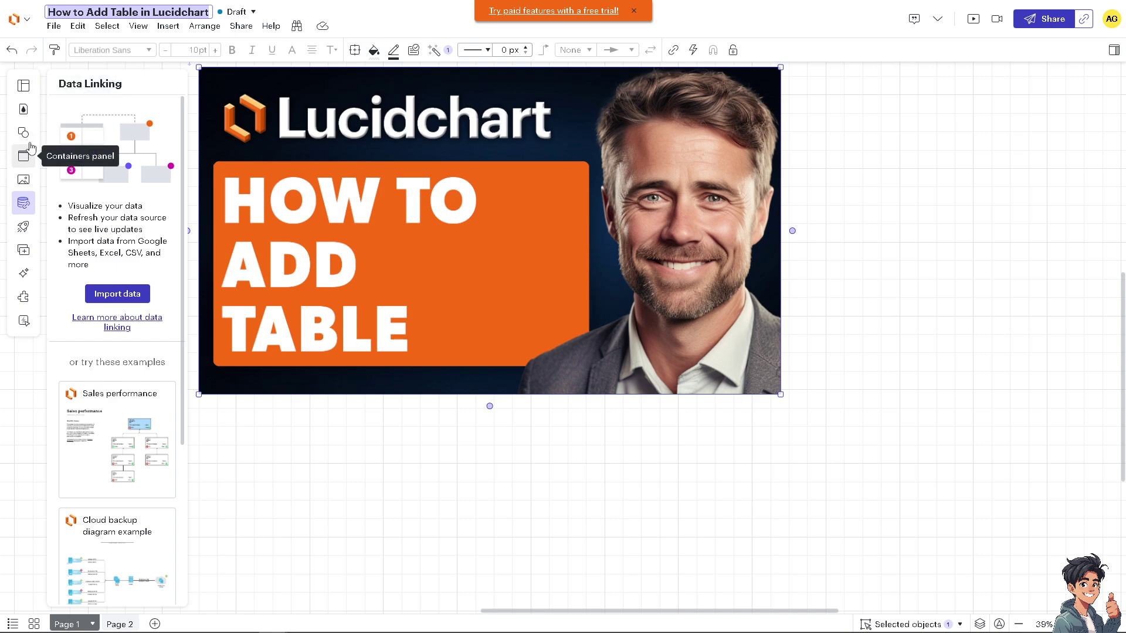
- Open the Shapes panel and scroll to the bottom of its library list
{"action": "left_click", "coordinate": [28, 138]}
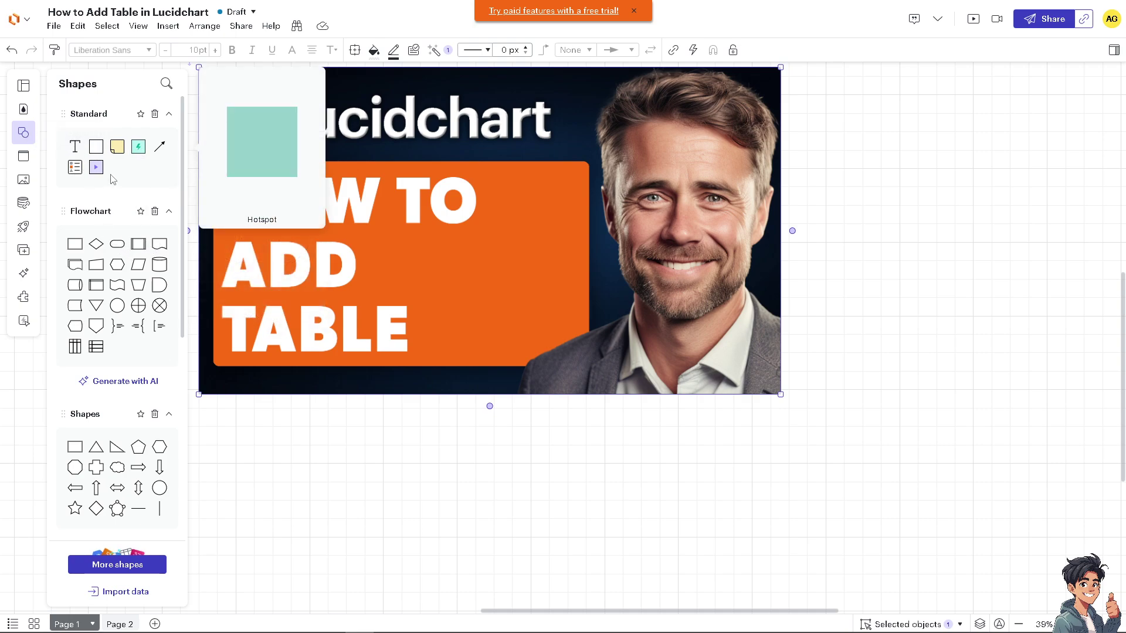
{"action": "scroll", "coordinate": [106, 305], "scroll_direction": "down", "scroll_amount": 2}
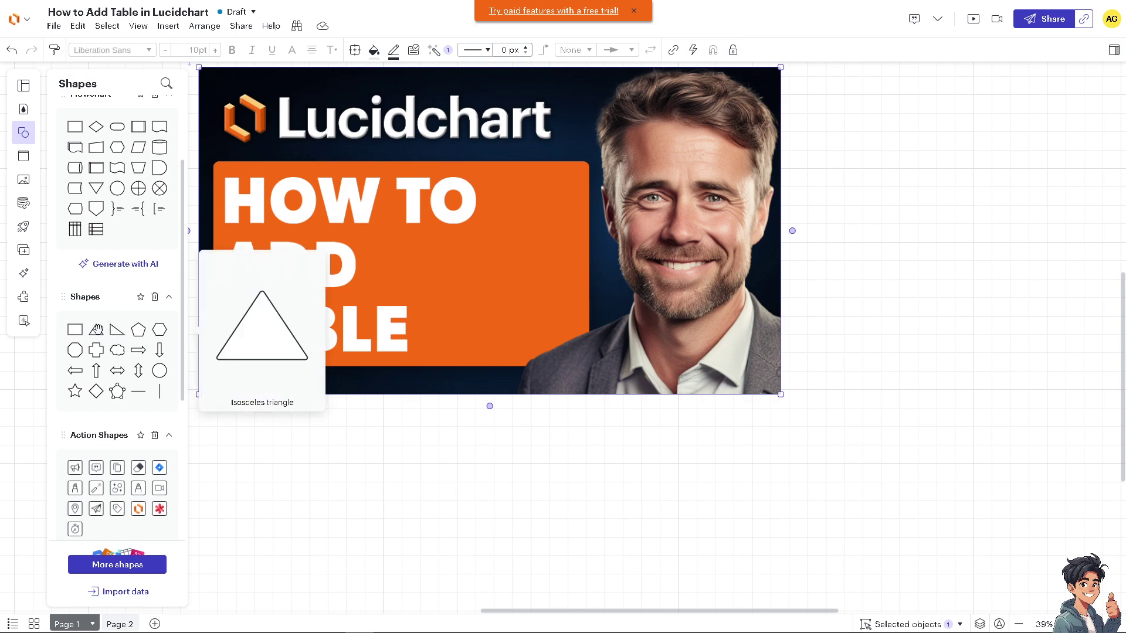
{"action": "scroll", "coordinate": [108, 341], "scroll_direction": "down", "scroll_amount": 2}
{"action": "scroll", "coordinate": [106, 341], "scroll_direction": "down", "scroll_amount": 2}
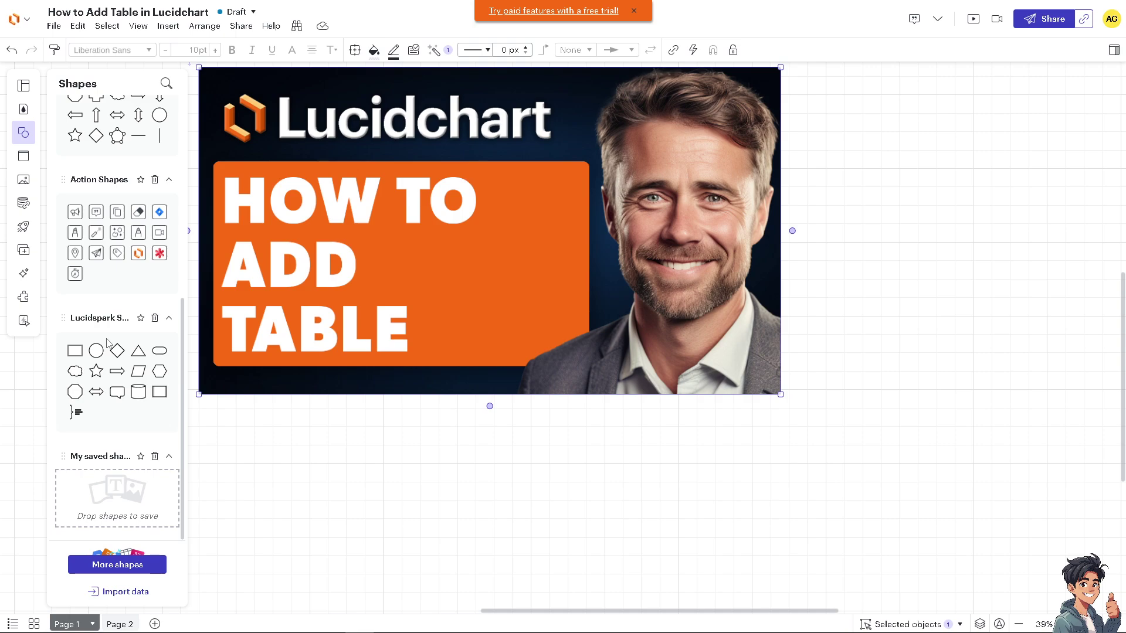
{"action": "left_click", "coordinate": [125, 567]}
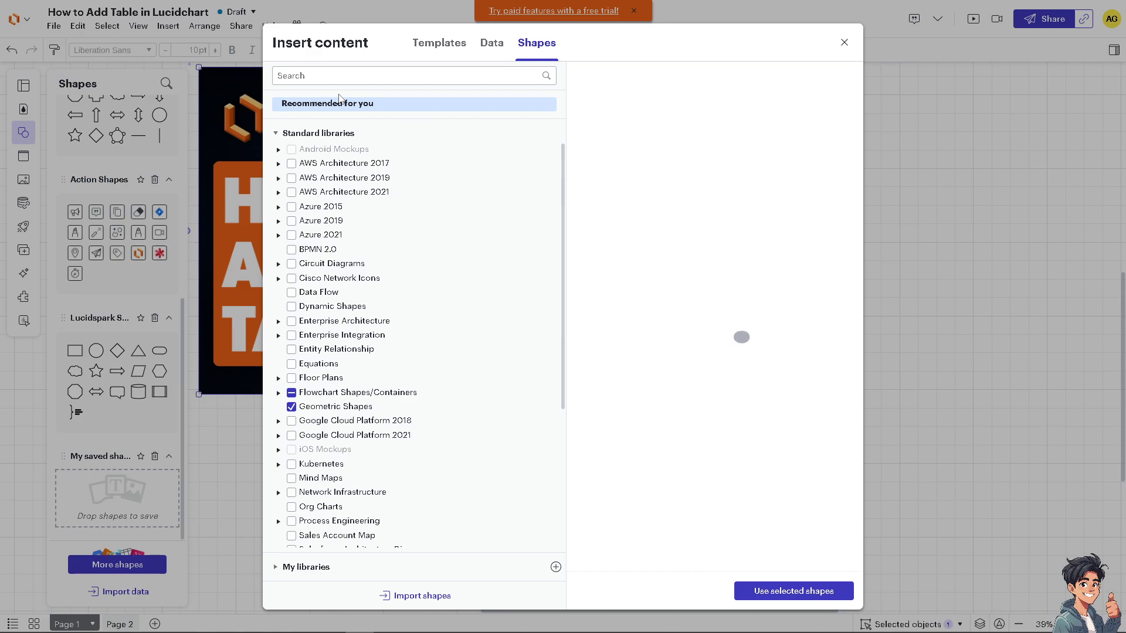
{"action": "type", "text": "Table"}
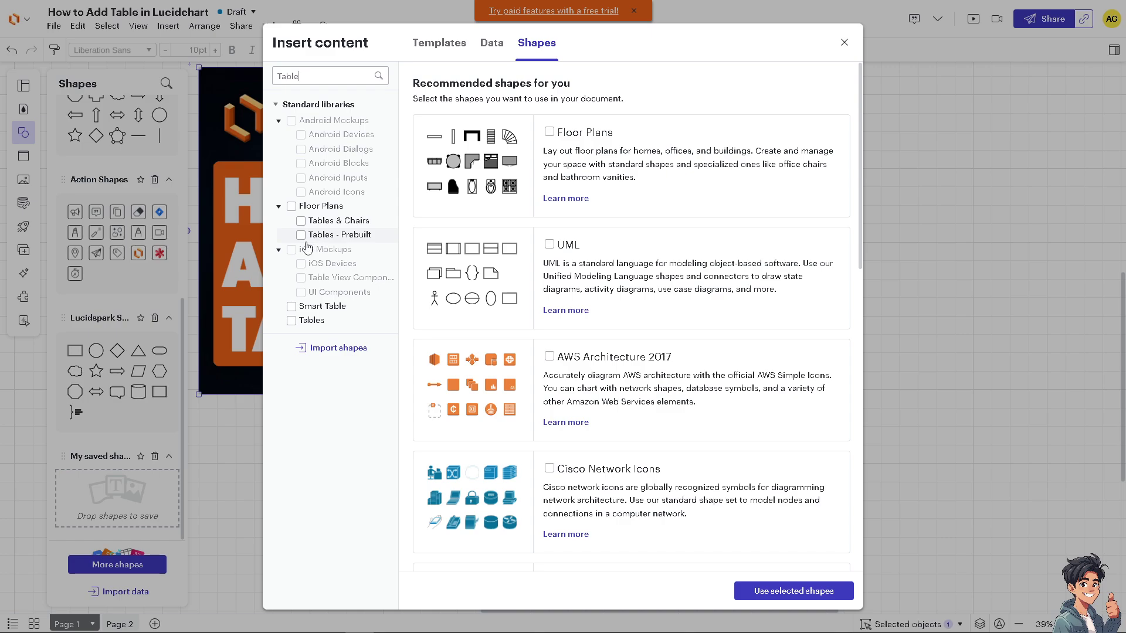
{"action": "left_click", "coordinate": [292, 307]}
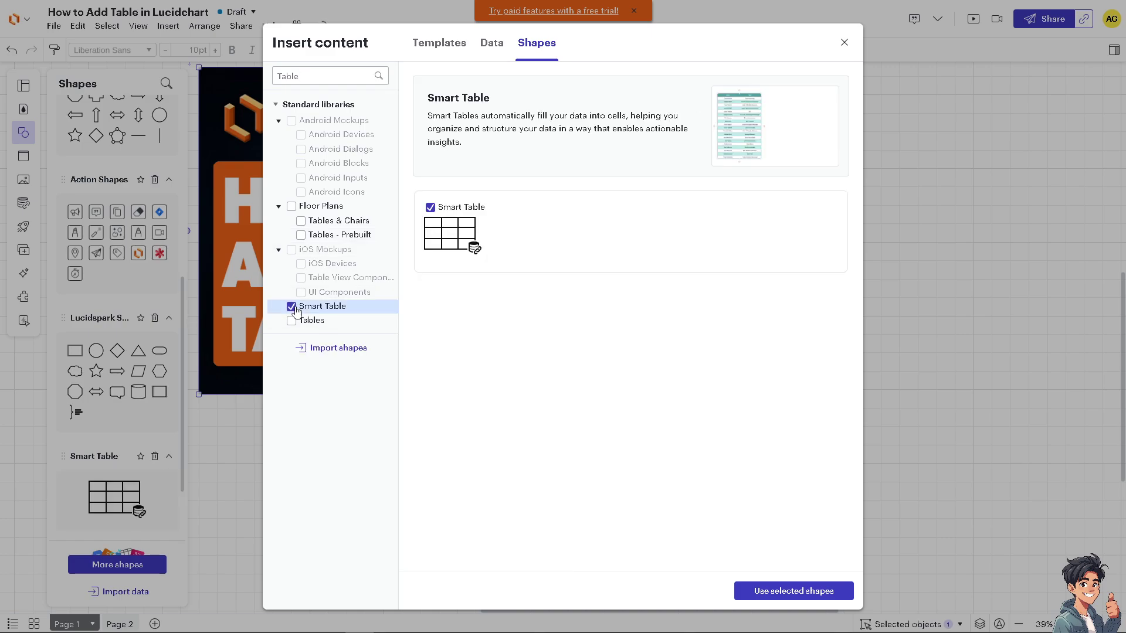
{"action": "left_click", "coordinate": [290, 306]}
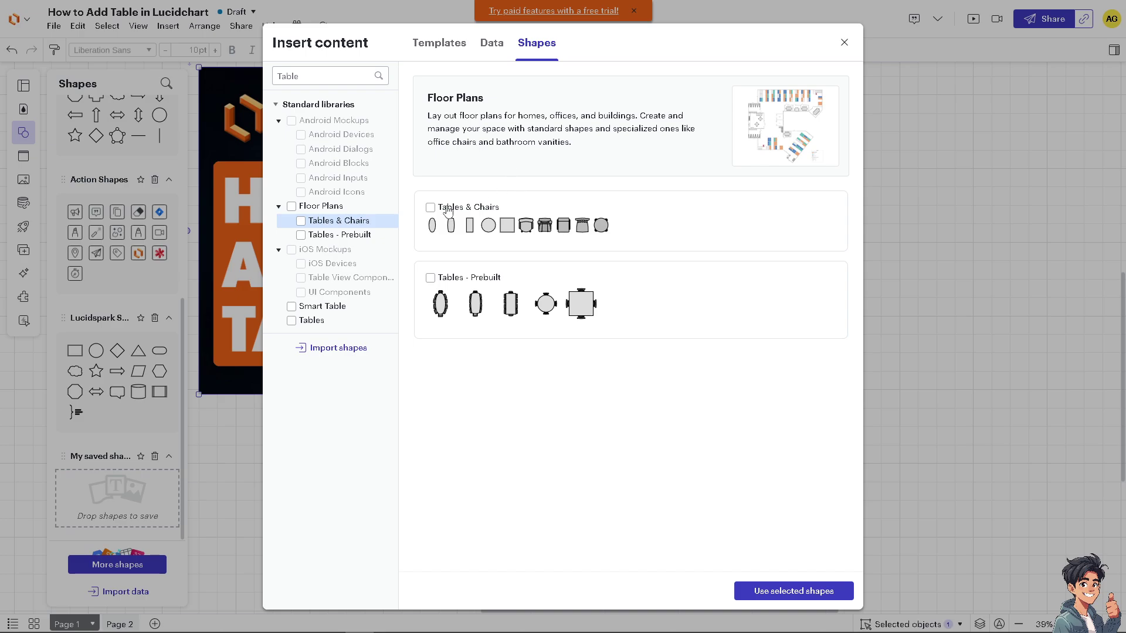
{"action": "left_click", "coordinate": [313, 240]}
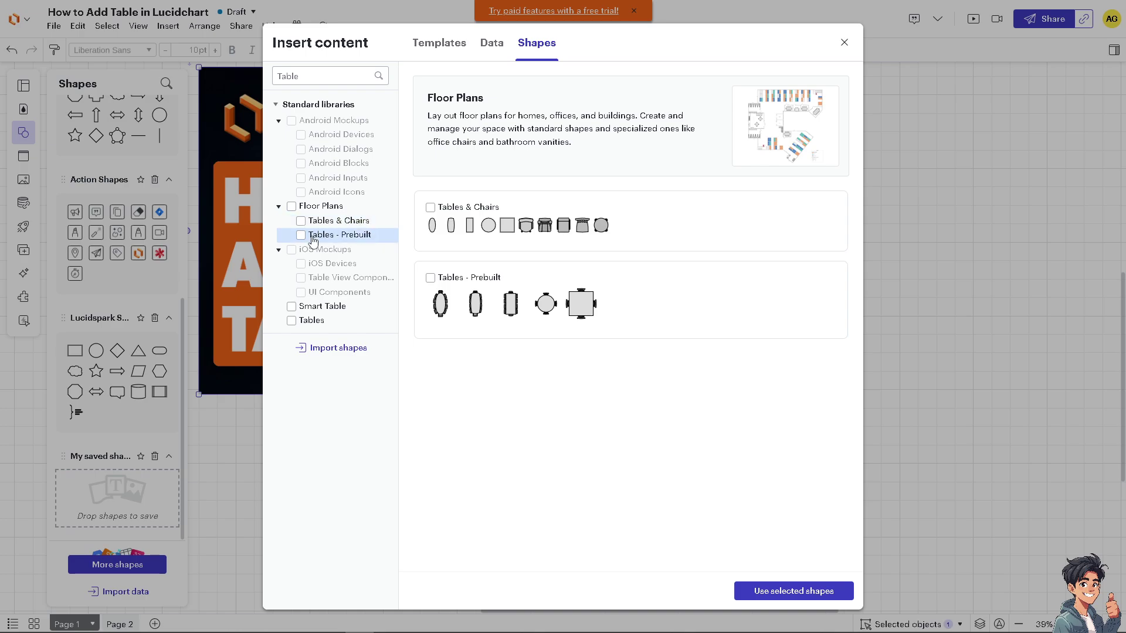
{"action": "left_click", "coordinate": [322, 308]}
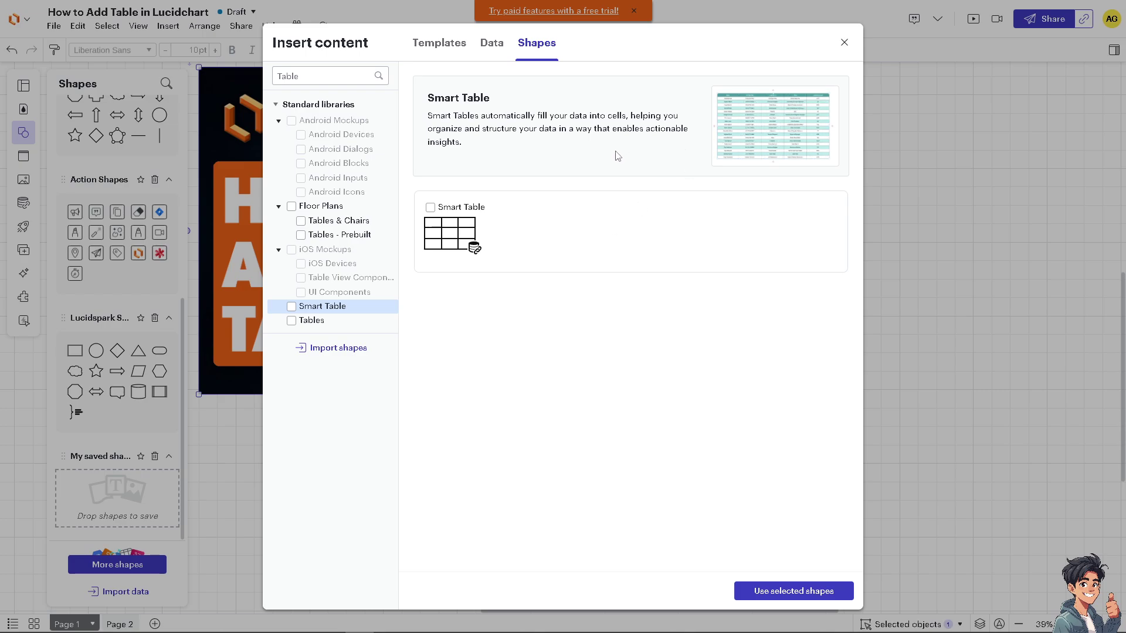
{"action": "left_click", "coordinate": [312, 322]}
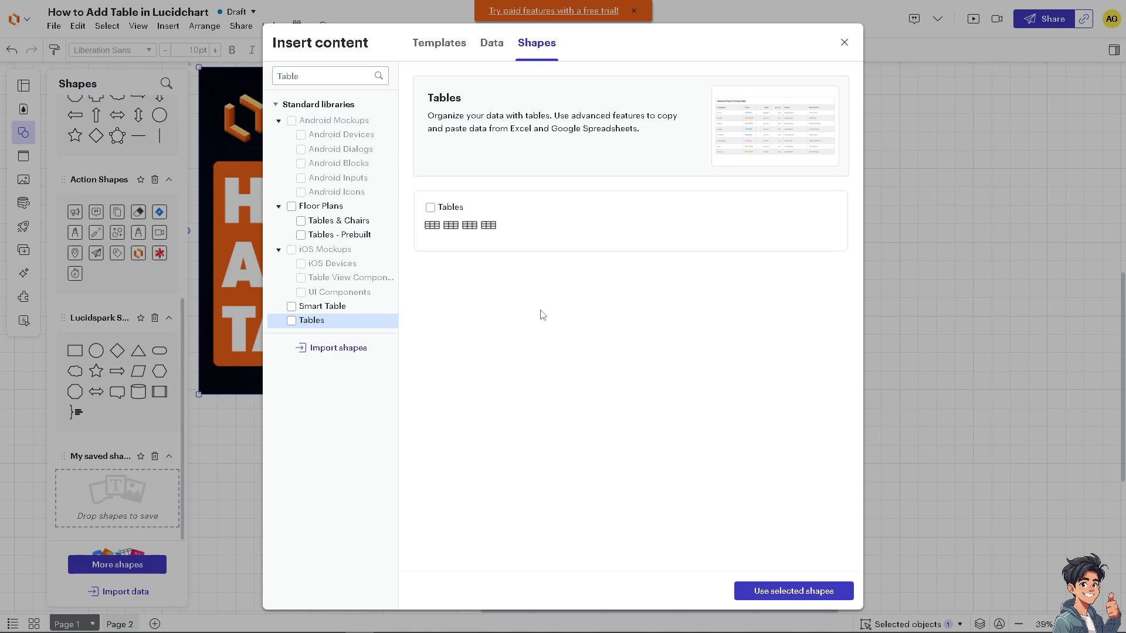
{"action": "left_click", "coordinate": [832, 592]}
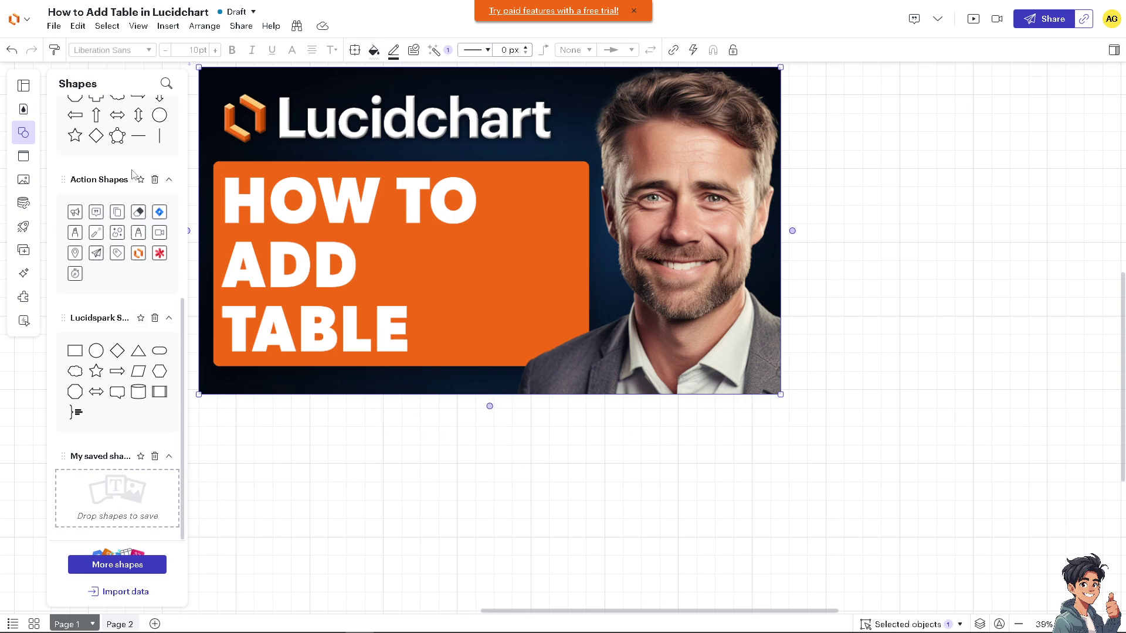
- Search the shape catalogue for 'table', enable the Tables library, and add it to the panel
{"action": "left_click", "coordinate": [110, 566]}
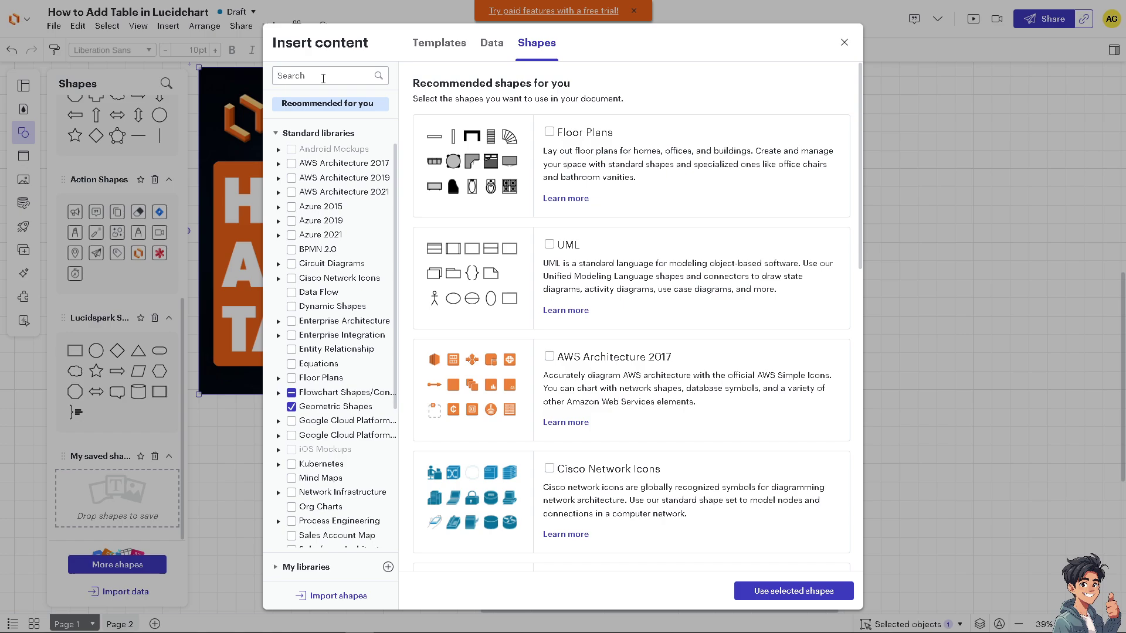
{"action": "type", "text": "table"}
{"action": "left_click", "coordinate": [292, 322]}
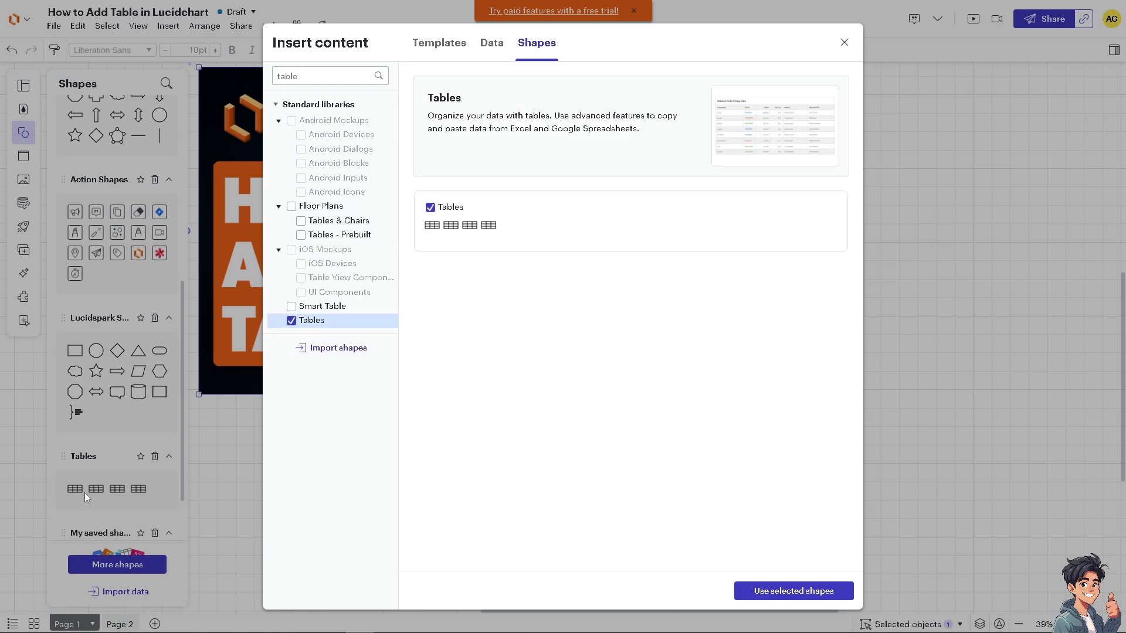
{"action": "left_click", "coordinate": [291, 321]}
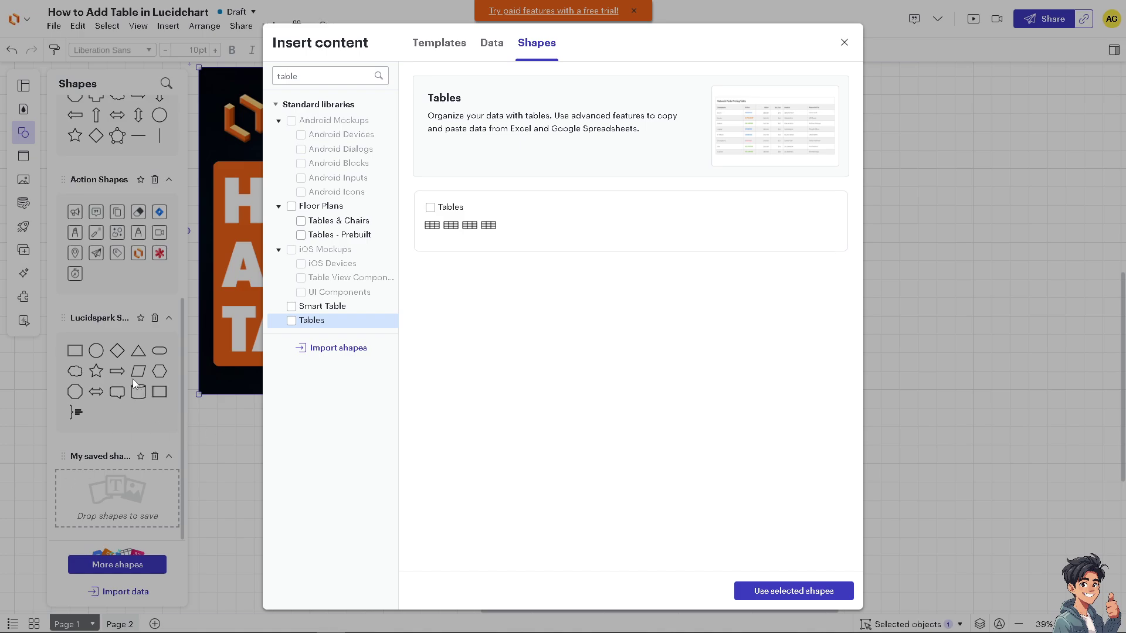
{"action": "left_click", "coordinate": [291, 322]}
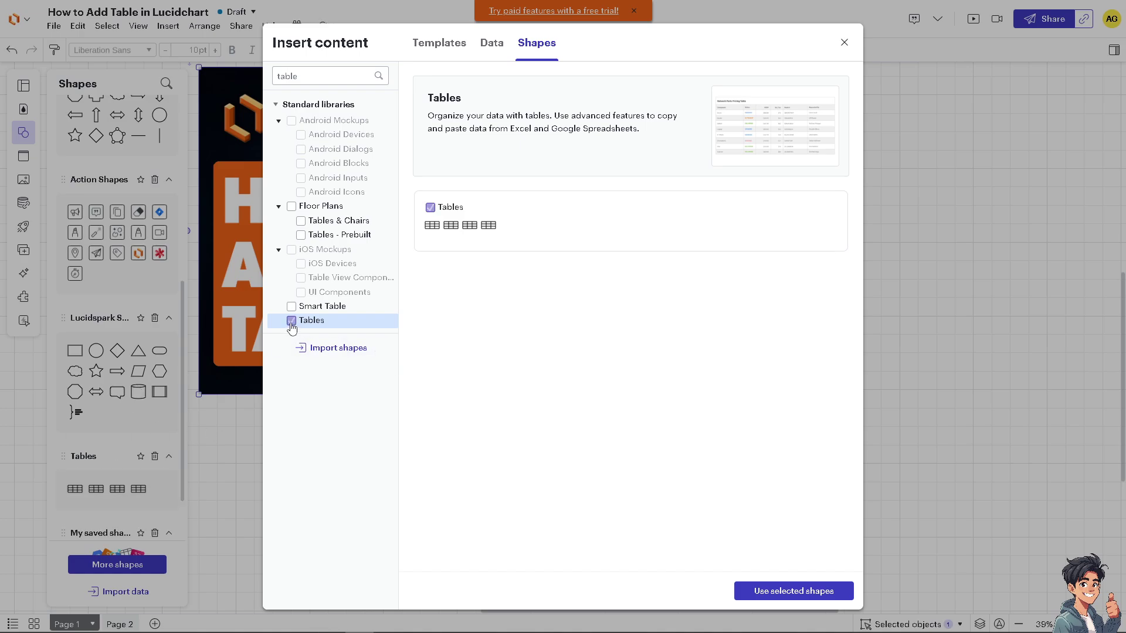
{"action": "left_click", "coordinate": [797, 594]}
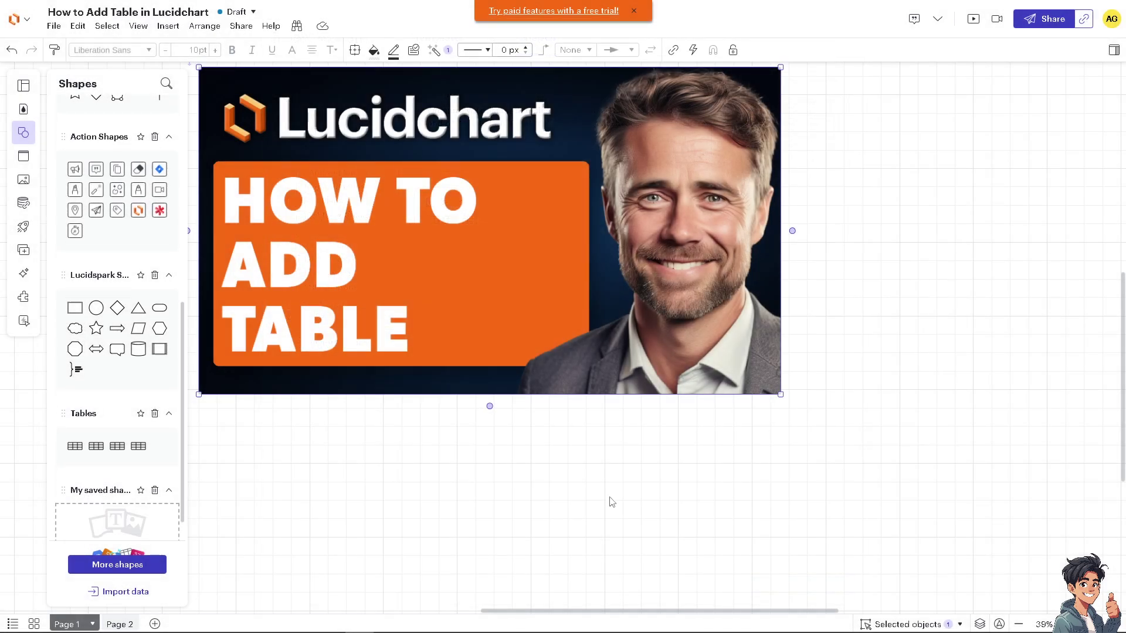
- Place two 3x3 tables below the title image, the second larger and to the right
{"action": "mouse_move", "coordinate": [66, 413]}
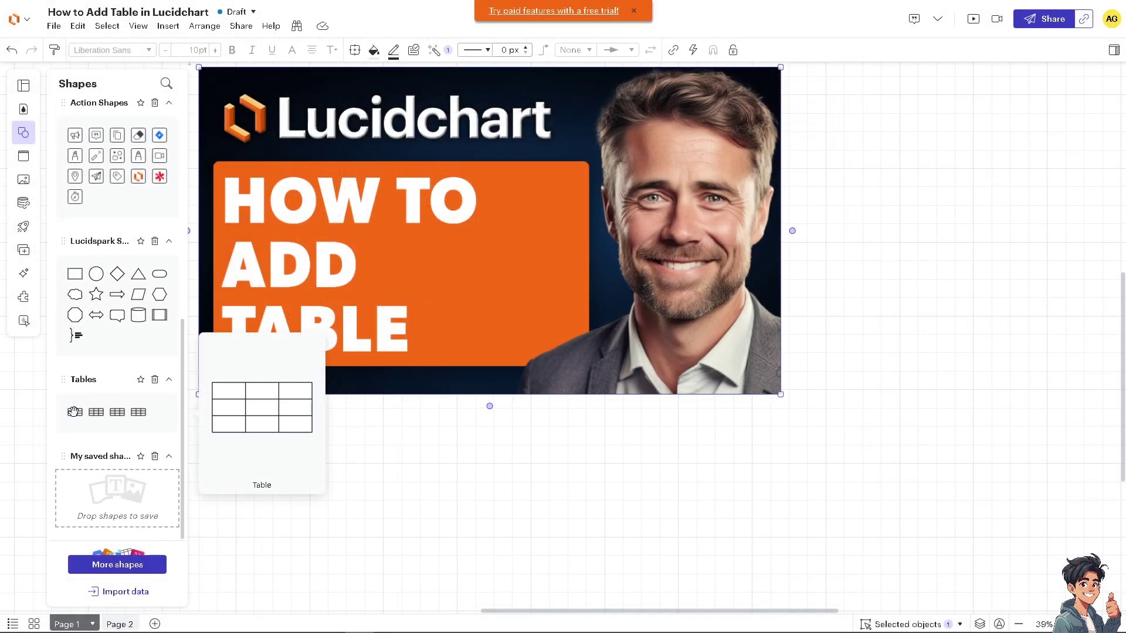
{"action": "left_click_drag", "start_coordinate": [79, 414], "coordinate": [241, 441]}
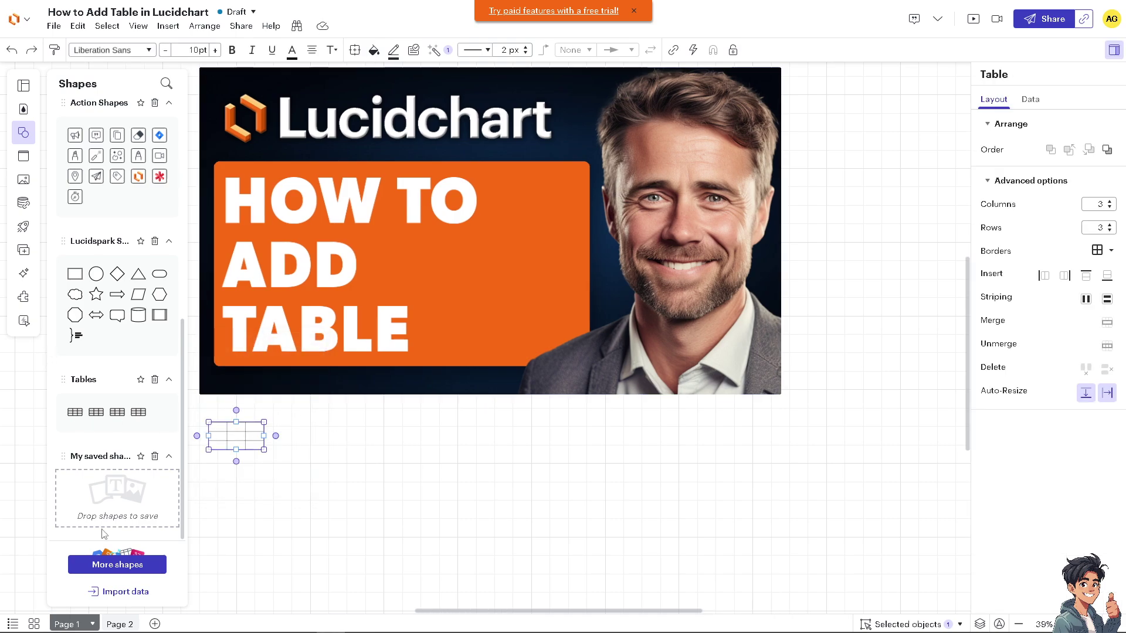
{"action": "left_click_drag", "start_coordinate": [97, 413], "coordinate": [588, 450]}
{"action": "left_click_drag", "start_coordinate": [420, 346], "coordinate": [640, 343]}
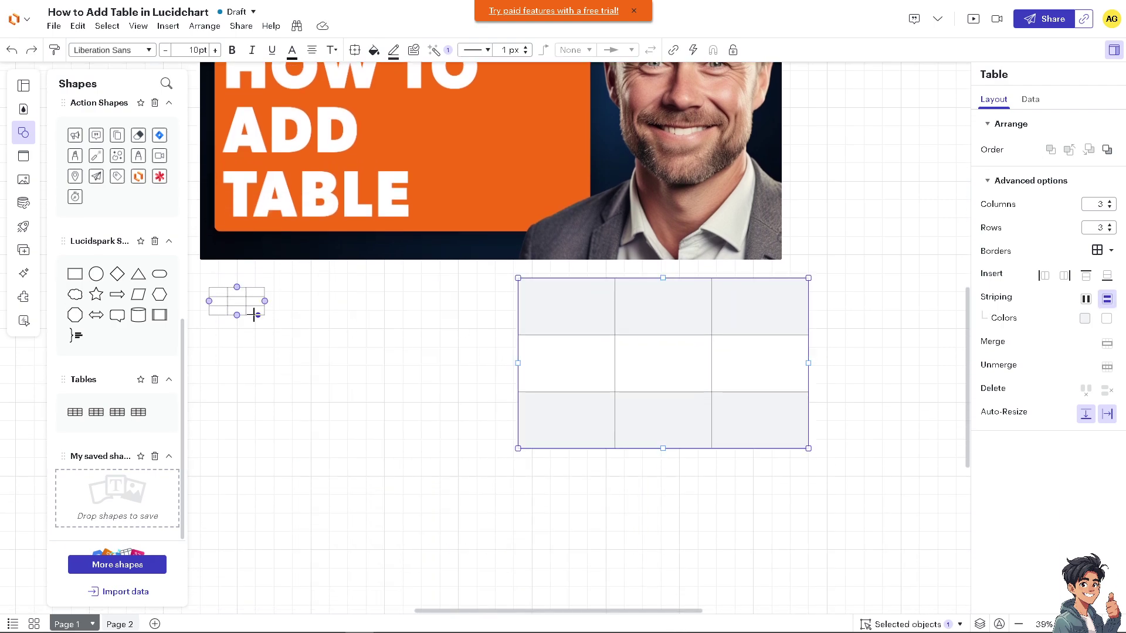
- Enlarge the left table to 1160x700 px and add a small 3x3 table at the right
{"action": "left_click", "coordinate": [254, 314]}
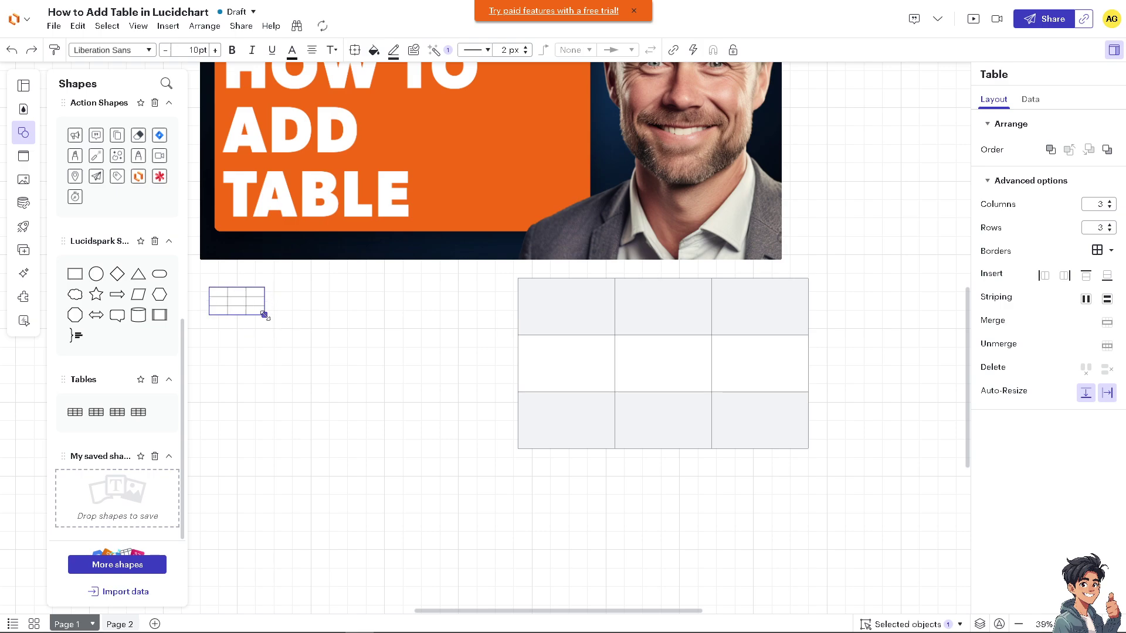
{"action": "left_click_drag", "start_coordinate": [265, 316], "coordinate": [478, 451]}
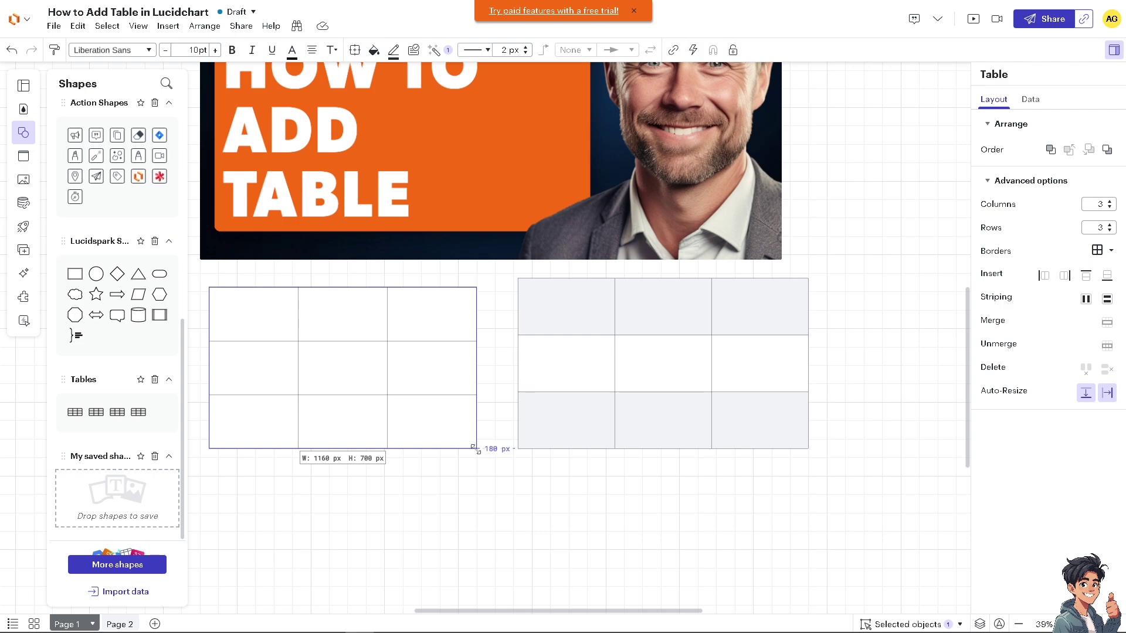
{"action": "left_click_drag", "start_coordinate": [476, 449], "coordinate": [477, 449]}
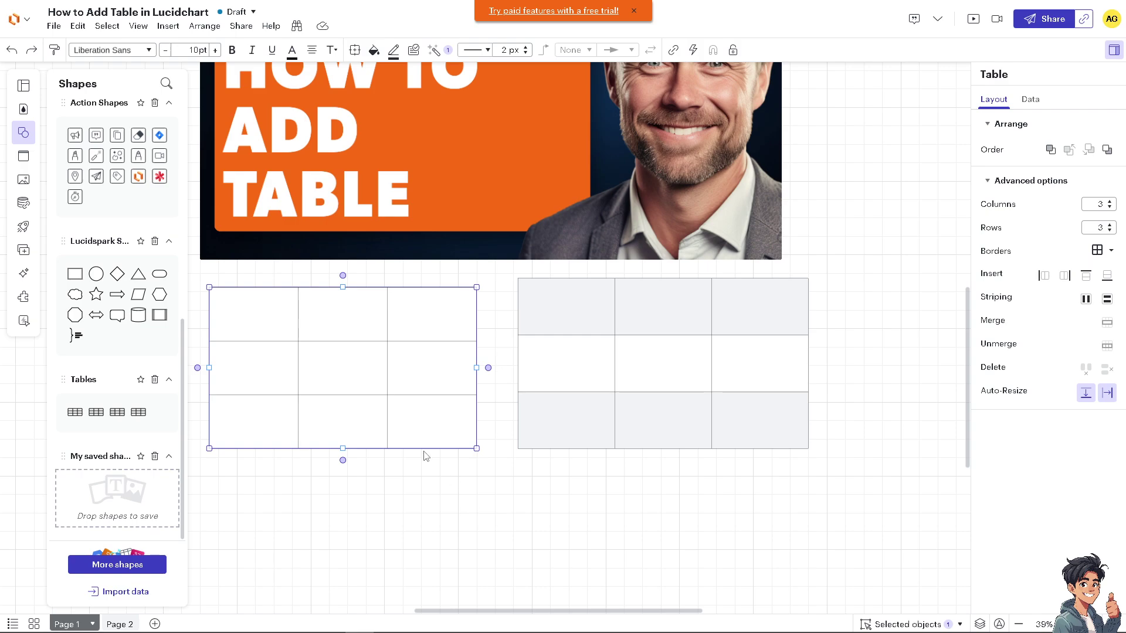
{"action": "left_click_drag", "start_coordinate": [483, 611], "coordinate": [506, 613]}
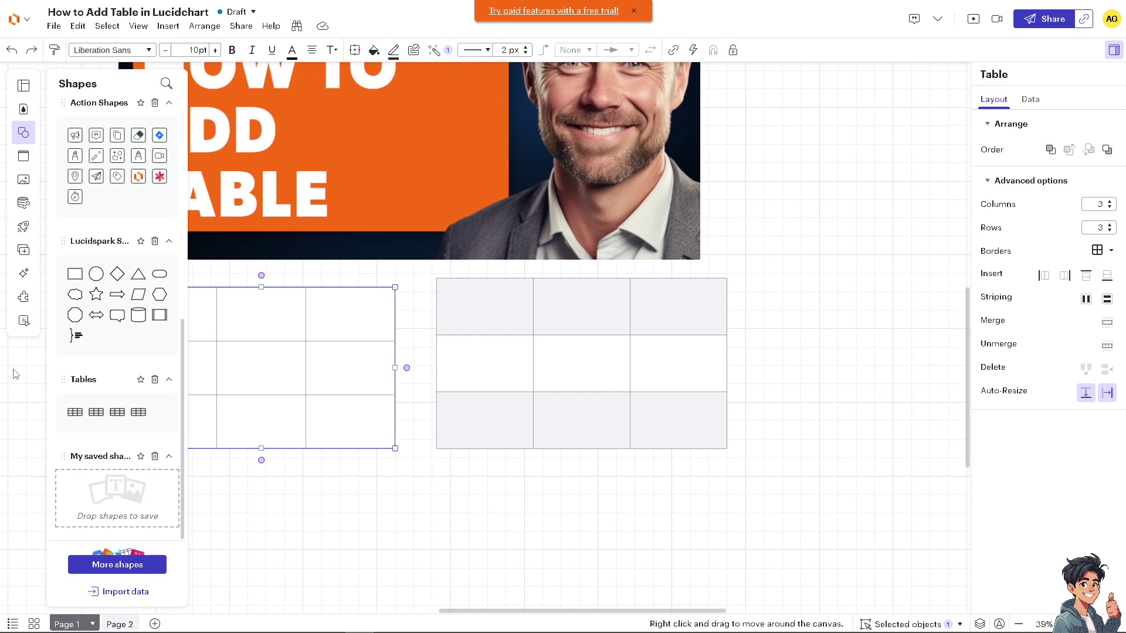
{"action": "left_click_drag", "start_coordinate": [139, 412], "coordinate": [816, 348]}
- Draw connectors from the small table up, down, right and to the grey table; link the left table too
{"action": "left_click", "coordinate": [858, 314]}
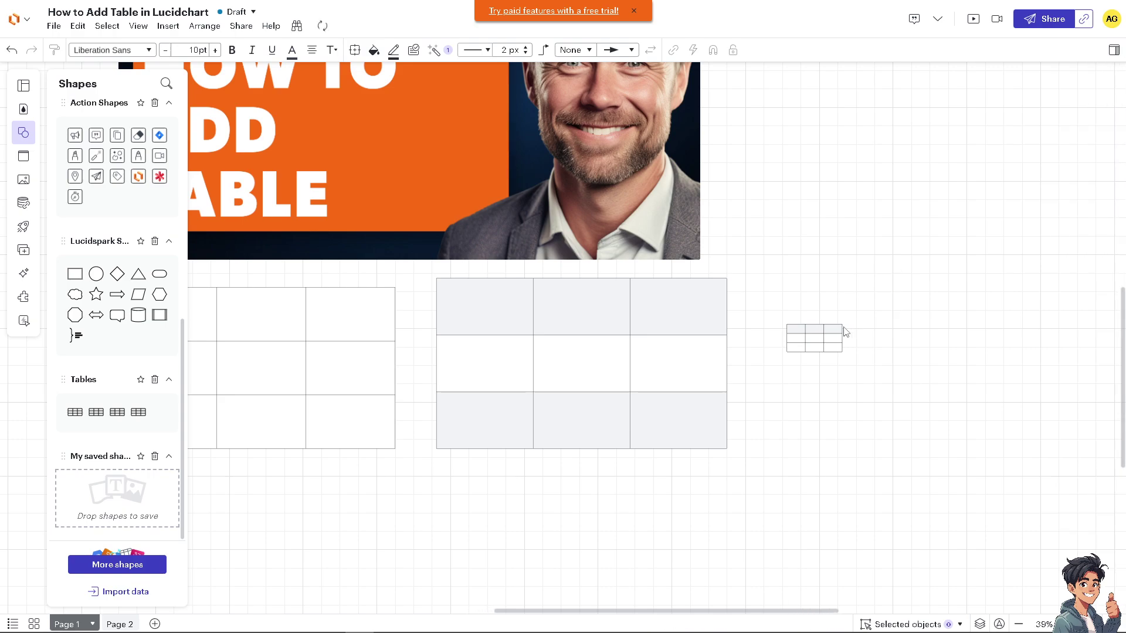
{"action": "left_click", "coordinate": [815, 337]}
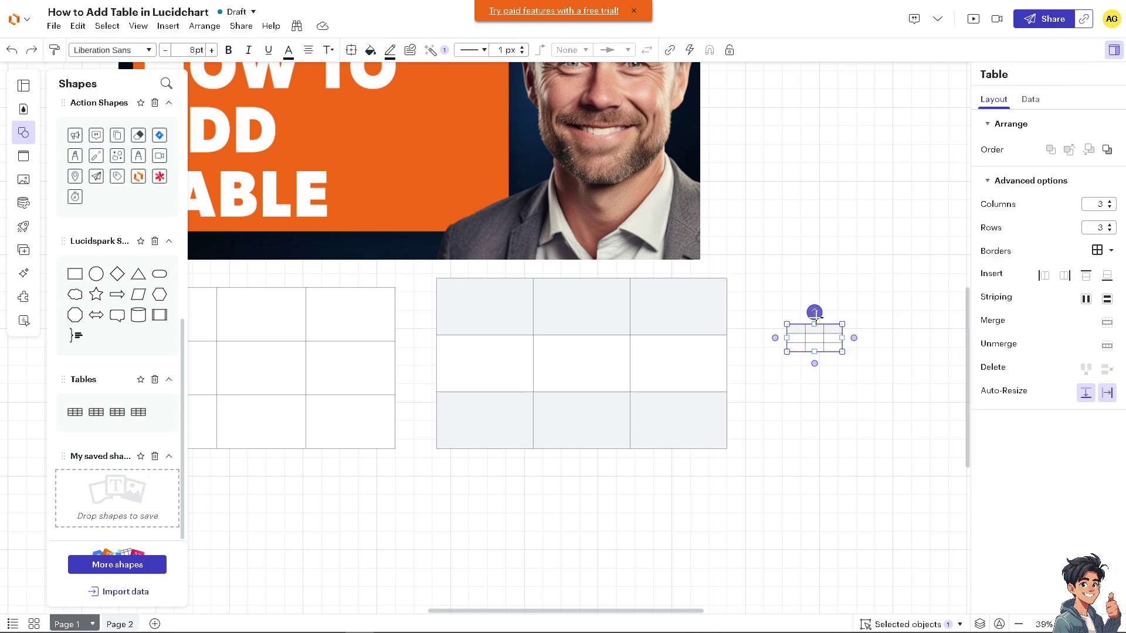
{"action": "left_click_drag", "start_coordinate": [814, 321], "coordinate": [814, 208]}
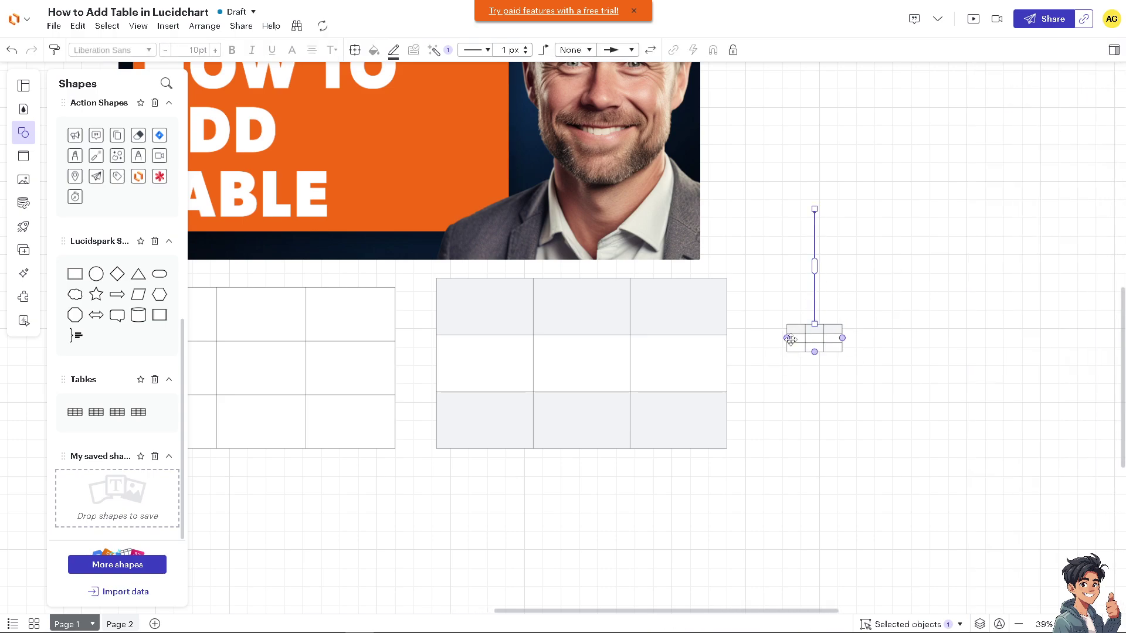
{"action": "left_click_drag", "start_coordinate": [787, 339], "coordinate": [729, 330]}
{"action": "left_click_drag", "start_coordinate": [842, 338], "coordinate": [951, 333]}
{"action": "left_click_drag", "start_coordinate": [805, 352], "coordinate": [805, 471]}
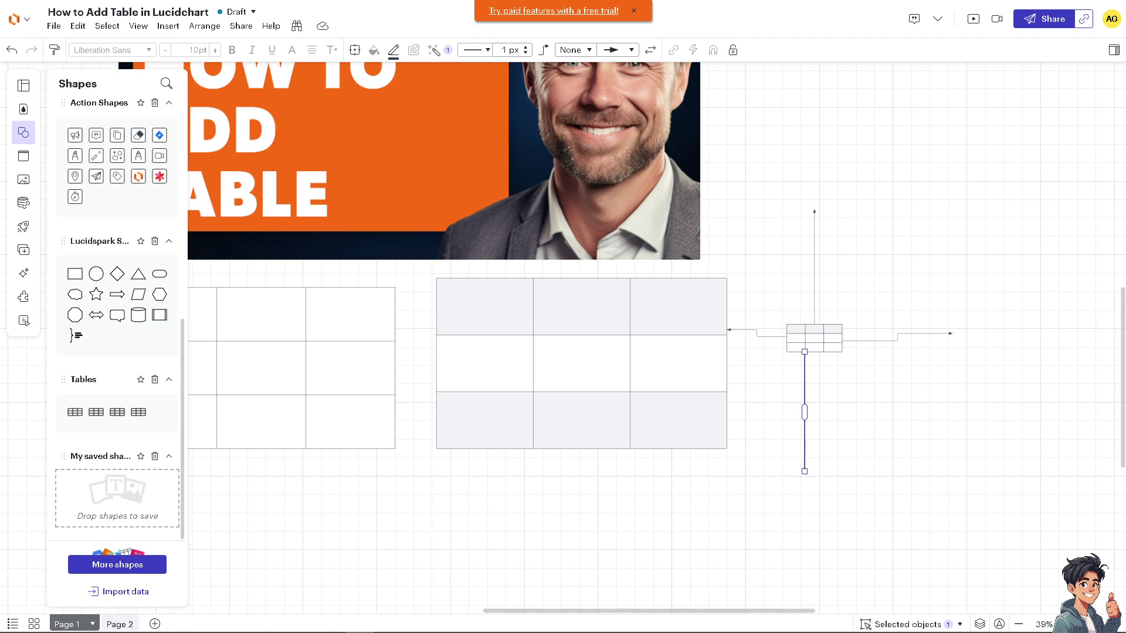
{"action": "left_click_drag", "start_coordinate": [288, 336], "coordinate": [307, 331]}
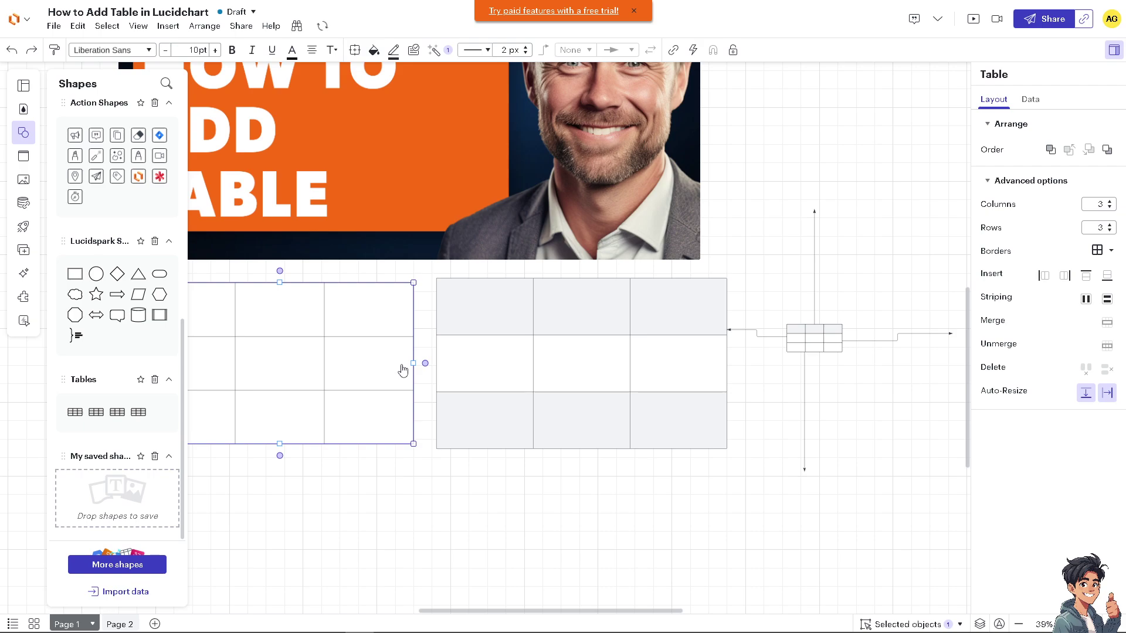
{"action": "left_click_drag", "start_coordinate": [425, 363], "coordinate": [437, 364]}
- Add a 3x3 table below the grey table, shorten it from the top, and connect it to the grey table
{"action": "left_click", "coordinate": [386, 402]}
{"action": "scroll", "coordinate": [398, 412], "scroll_direction": "down", "scroll_amount": 2}
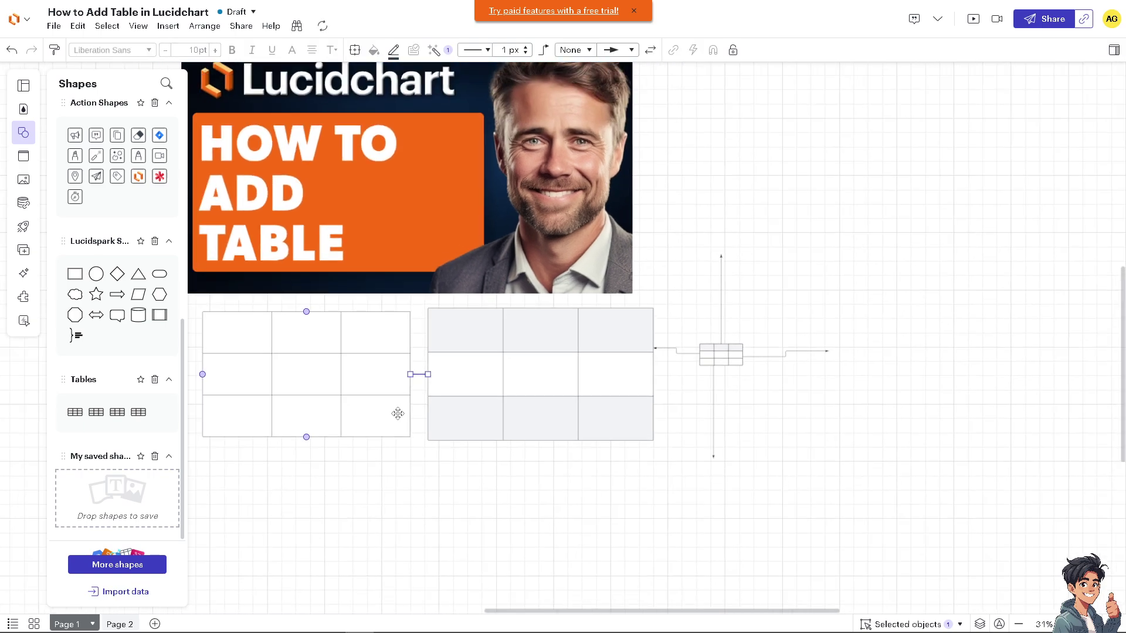
{"action": "left_click", "coordinate": [442, 403]}
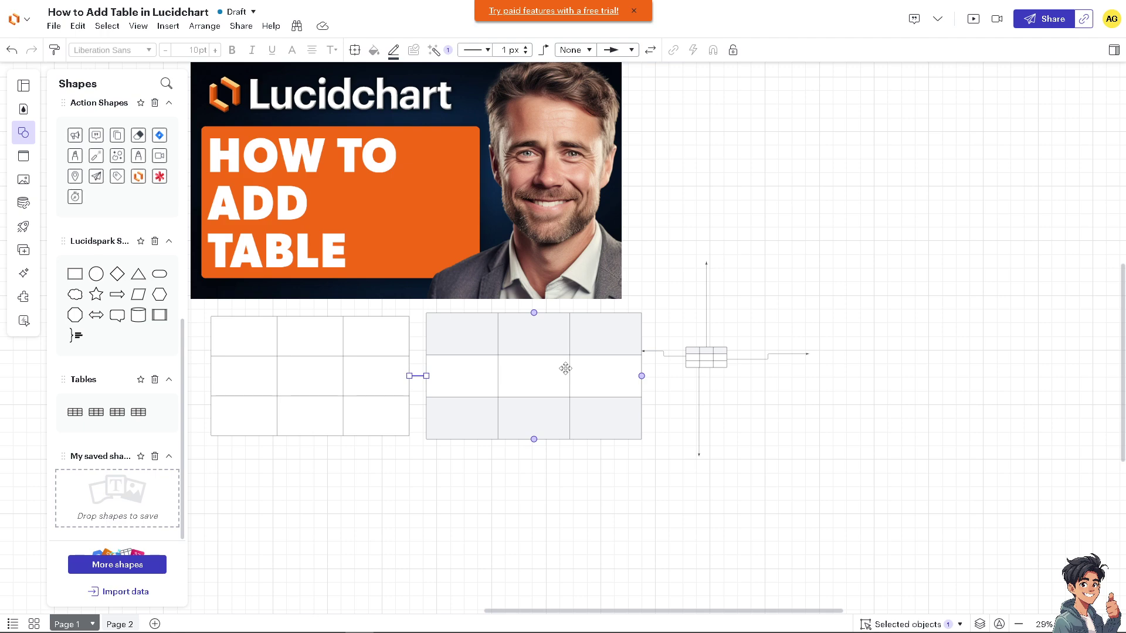
{"action": "left_click", "coordinate": [317, 407]}
{"action": "left_click_drag", "start_coordinate": [140, 414], "coordinate": [478, 566]}
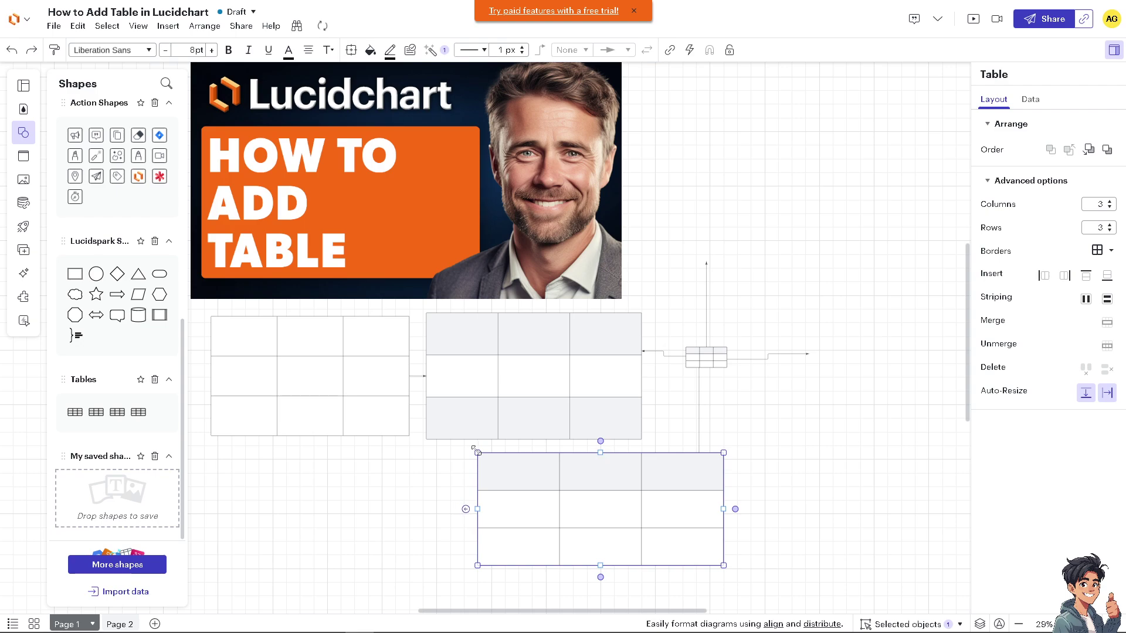
{"action": "left_click_drag", "start_coordinate": [477, 453], "coordinate": [476, 480]}
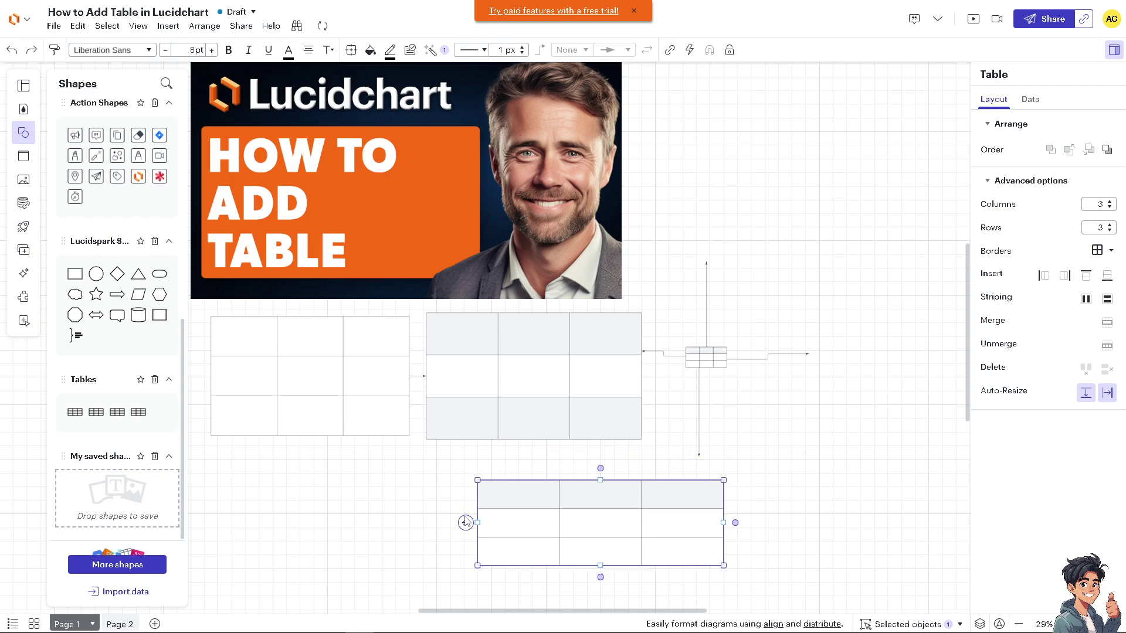
{"action": "left_click_drag", "start_coordinate": [465, 521], "coordinate": [435, 439]}
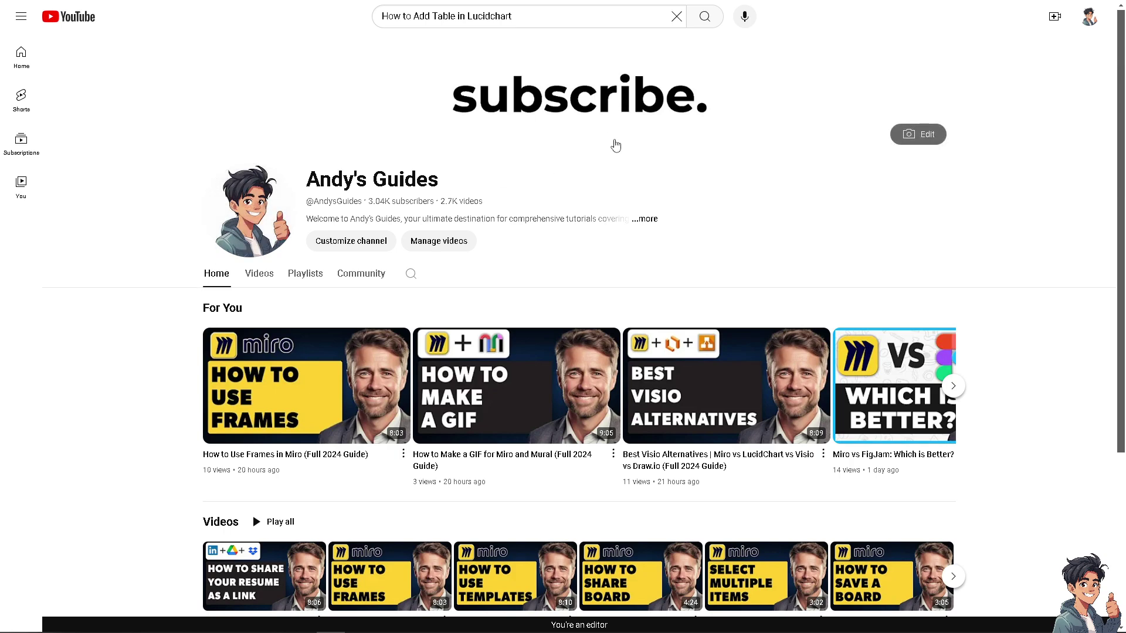
- Scroll down through the channel's guide videos and back up to the top
{"action": "scroll", "coordinate": [615, 146], "scroll_direction": "down", "scroll_amount": 4}
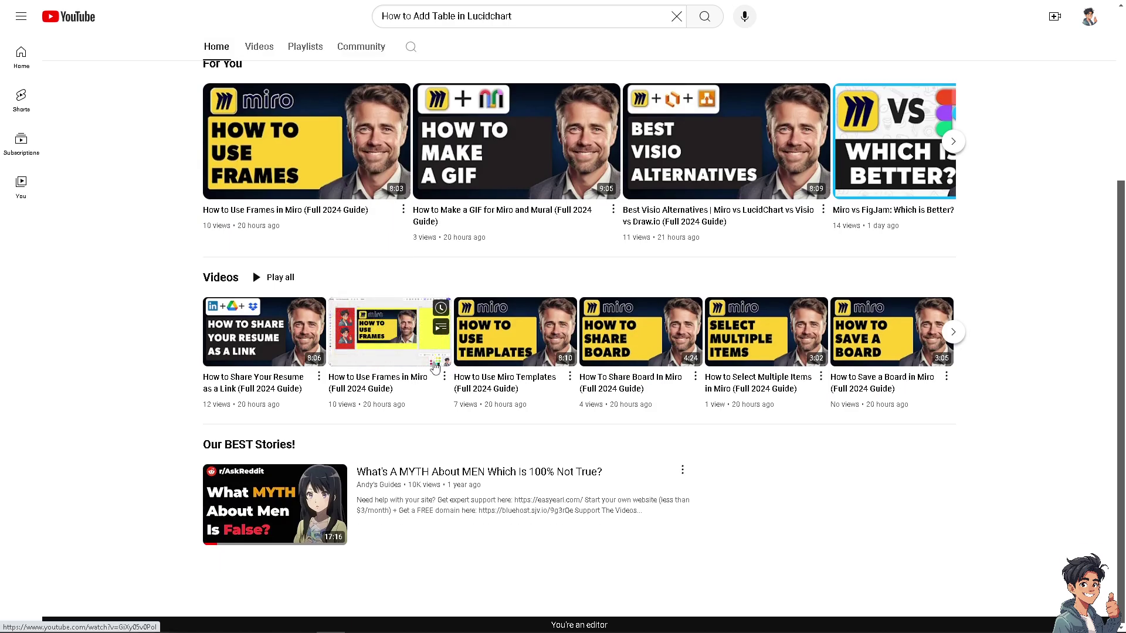
{"action": "scroll", "coordinate": [346, 398], "scroll_direction": "up", "scroll_amount": 4}
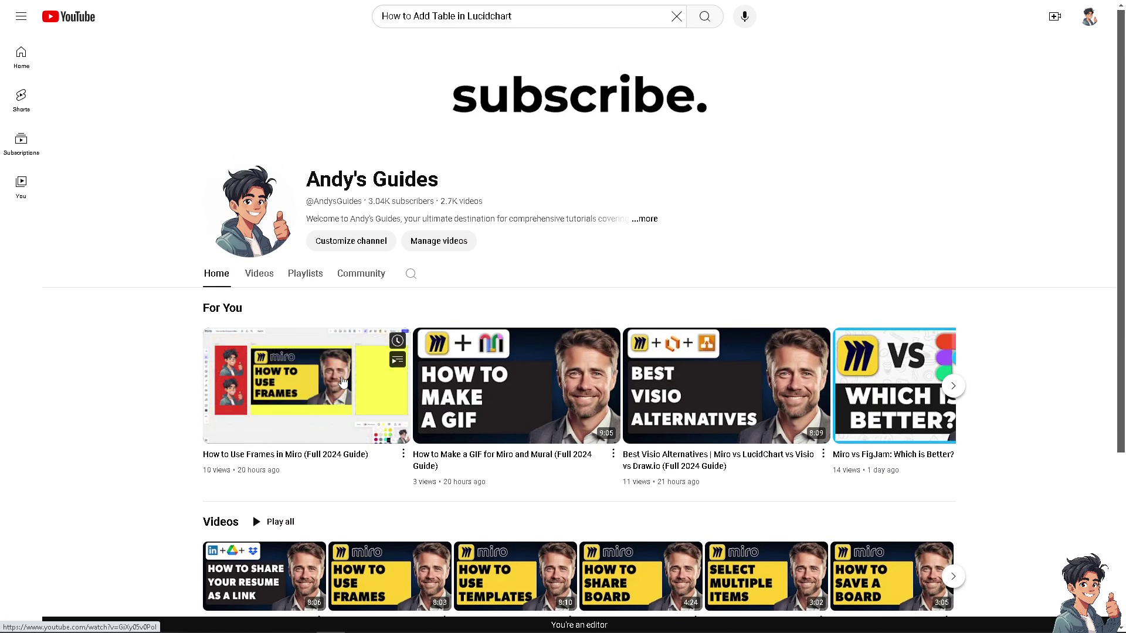